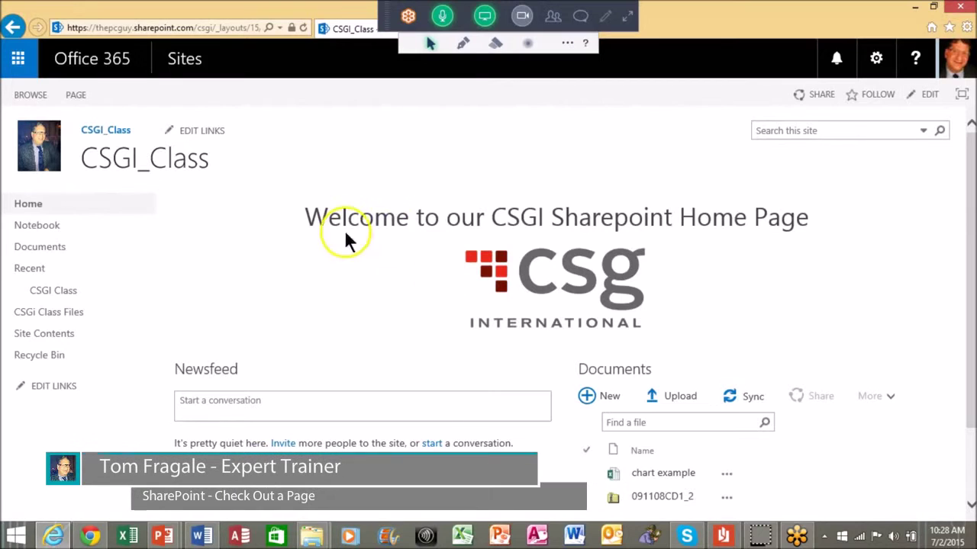
# Open the versioning settings of the Site Pages library that holds the home page.
pyautogui.click(77, 95)
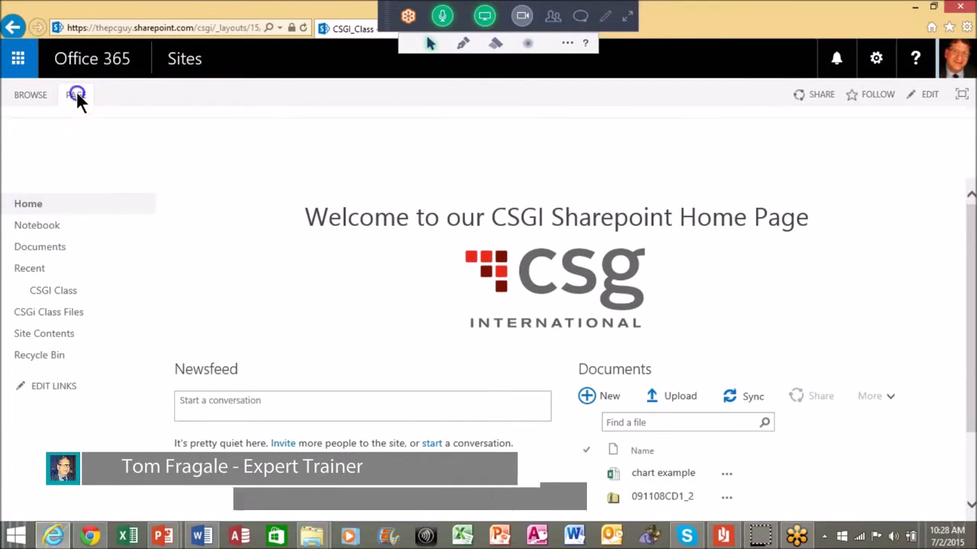
pyautogui.click(16, 135)
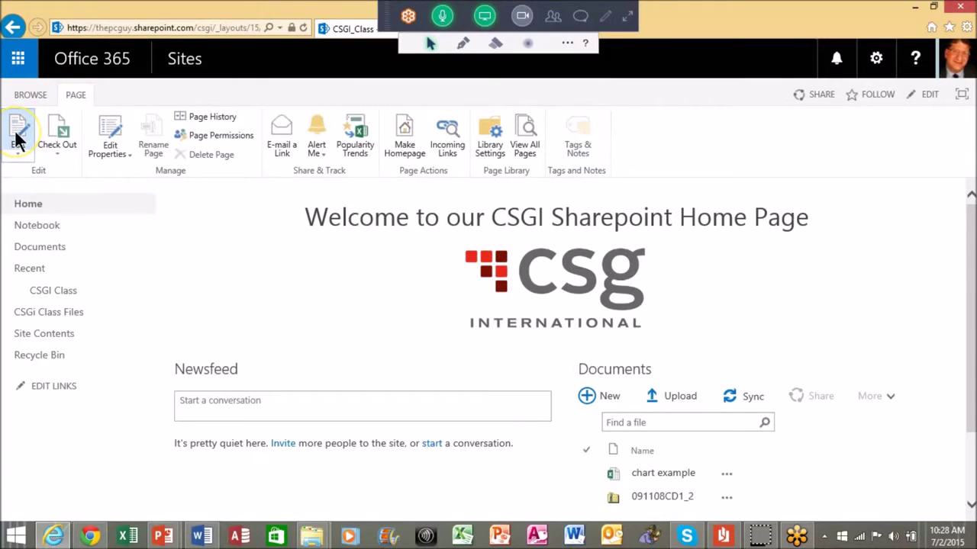
pyautogui.click(492, 143)
pyautogui.click(653, 217)
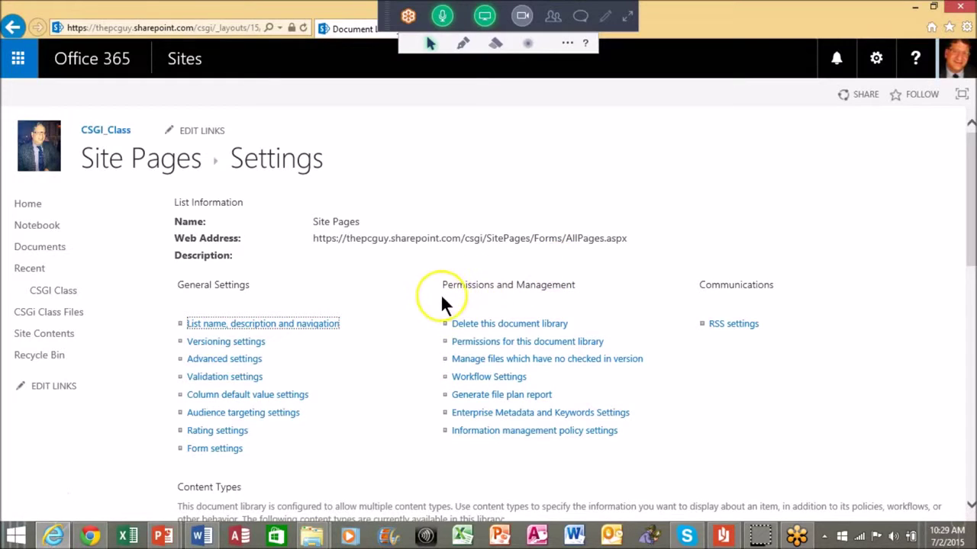
pyautogui.click(211, 349)
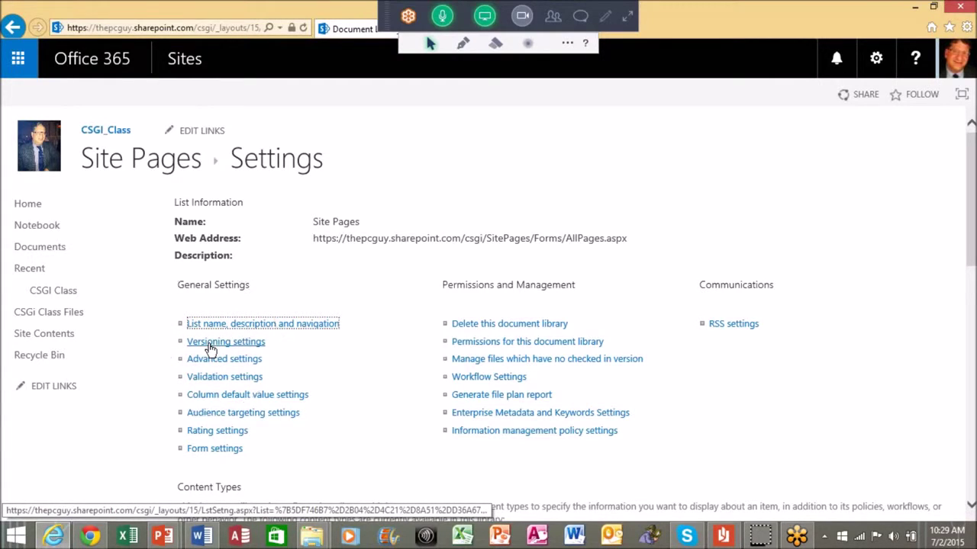
pyautogui.click(211, 348)
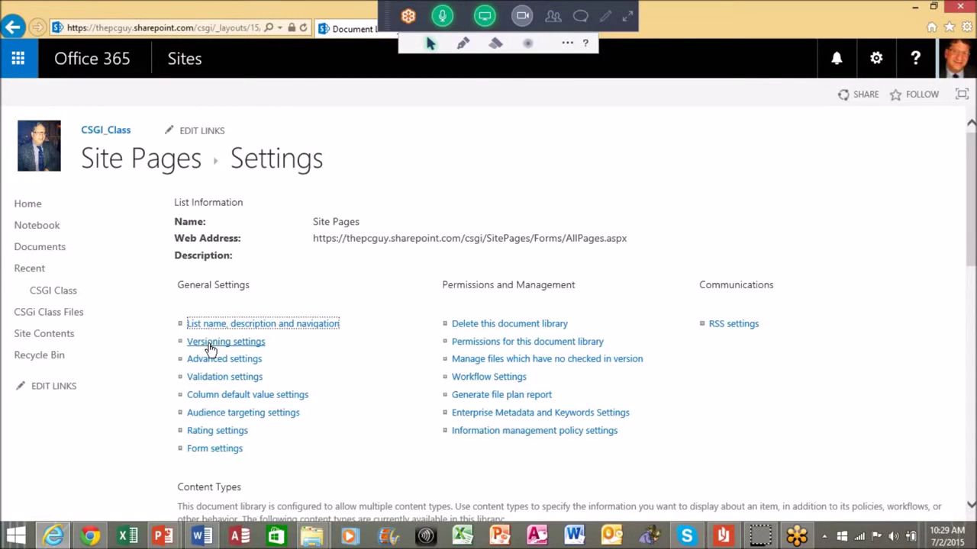
pyautogui.click(211, 348)
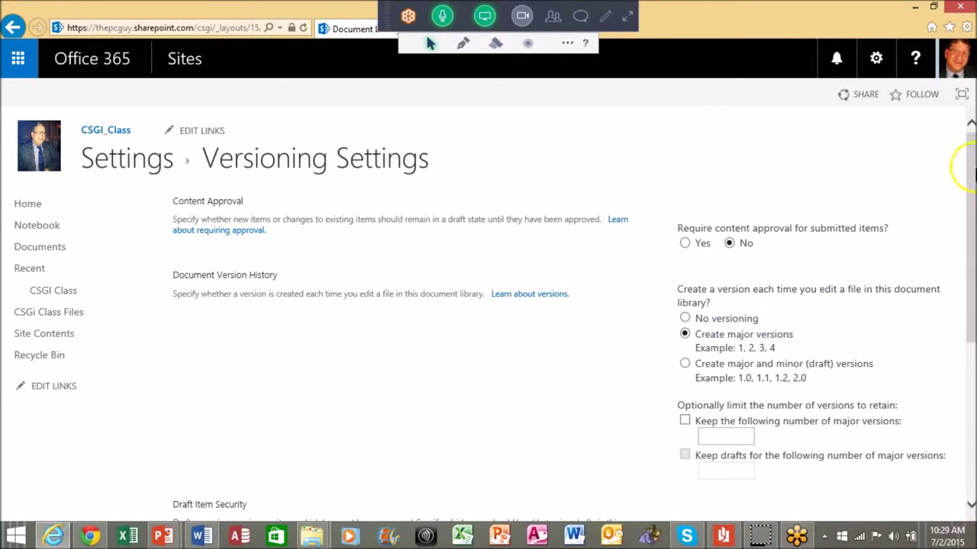
# Require documents in the Site Pages library to be checked out before they can be edited, and apply the versioning settings.
pyautogui.moveTo(965, 163); pyautogui.dragTo(965, 175)
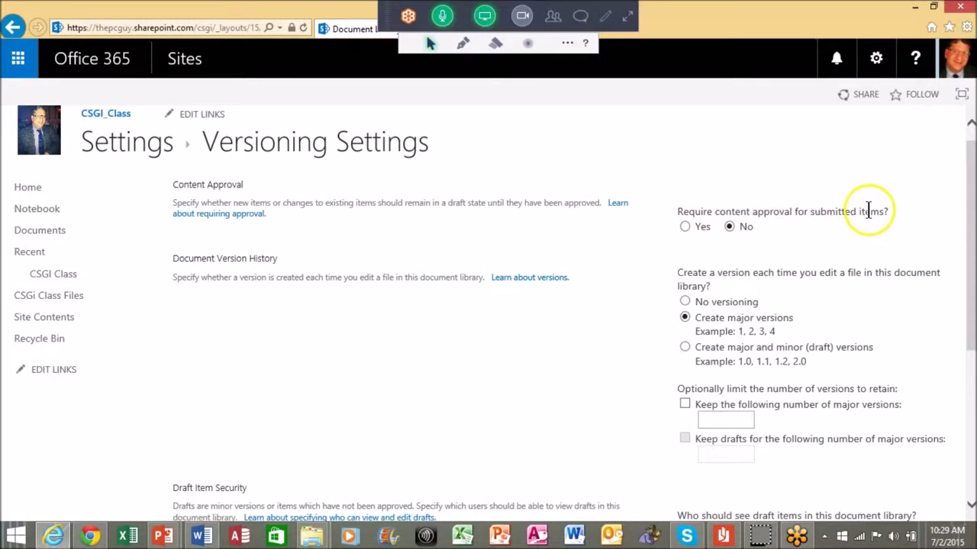
pyautogui.click(740, 230)
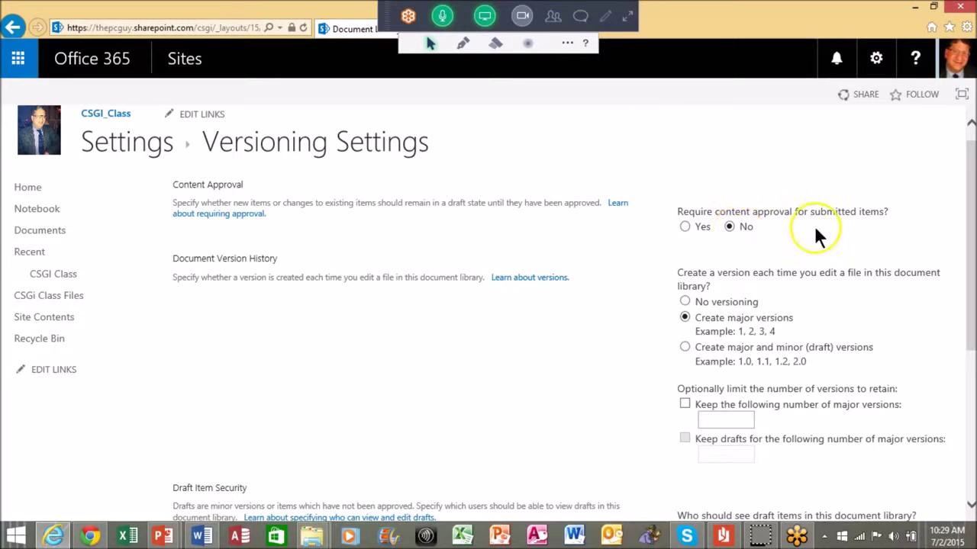
pyautogui.moveTo(968, 251); pyautogui.dragTo(953, 283)
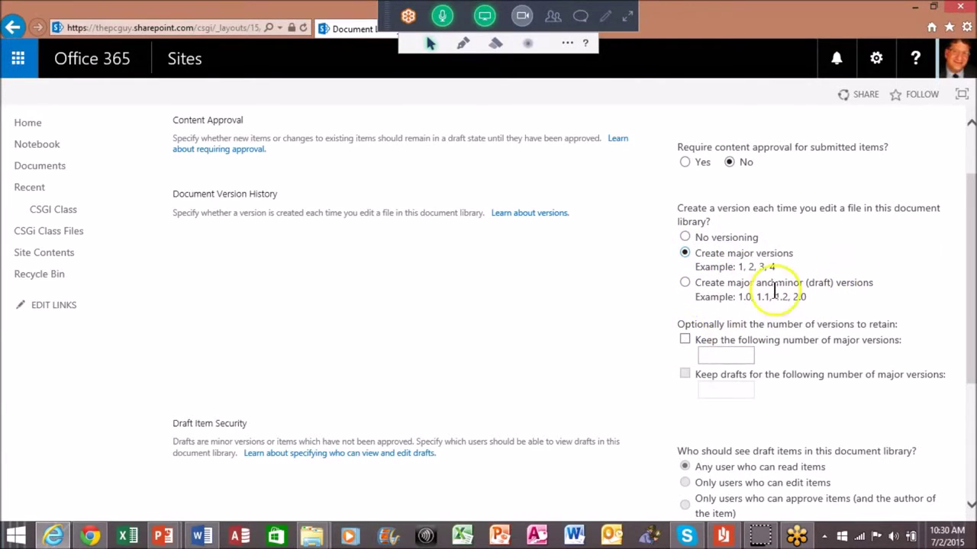
pyautogui.moveTo(969, 252); pyautogui.dragTo(965, 294)
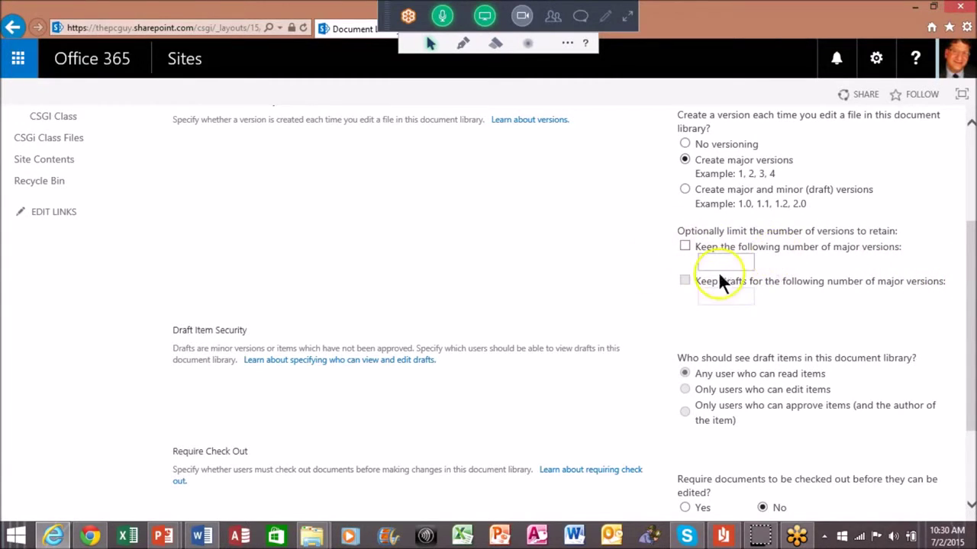
pyautogui.moveTo(974, 288); pyautogui.dragTo(974, 343)
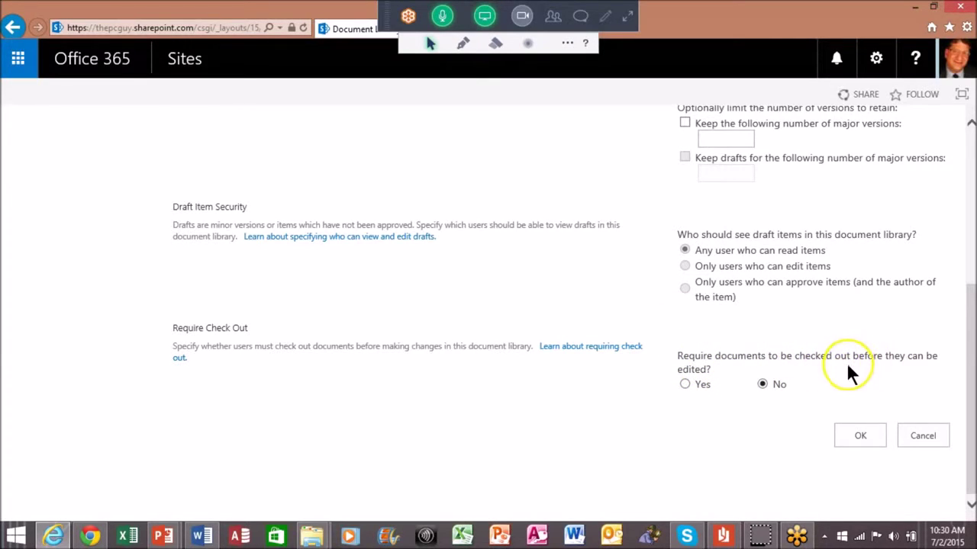
pyautogui.click(685, 384)
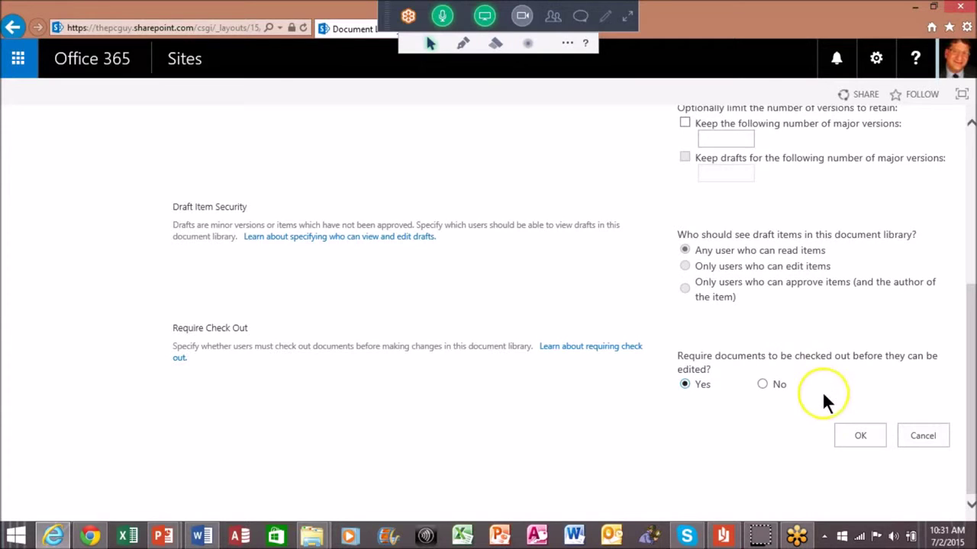
pyautogui.click(855, 432)
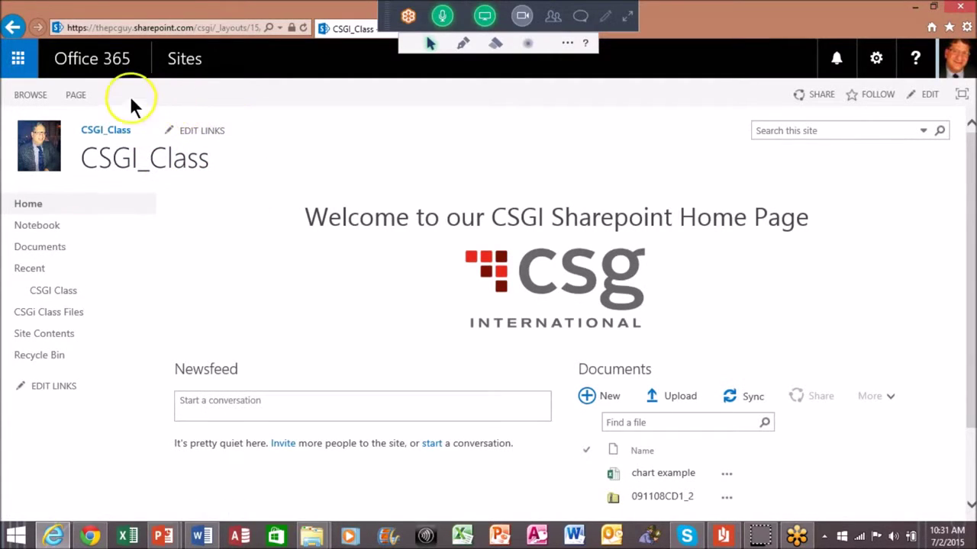
# Open the CSGI_Class home page for editing and agree to check it out.
pyautogui.click(79, 97)
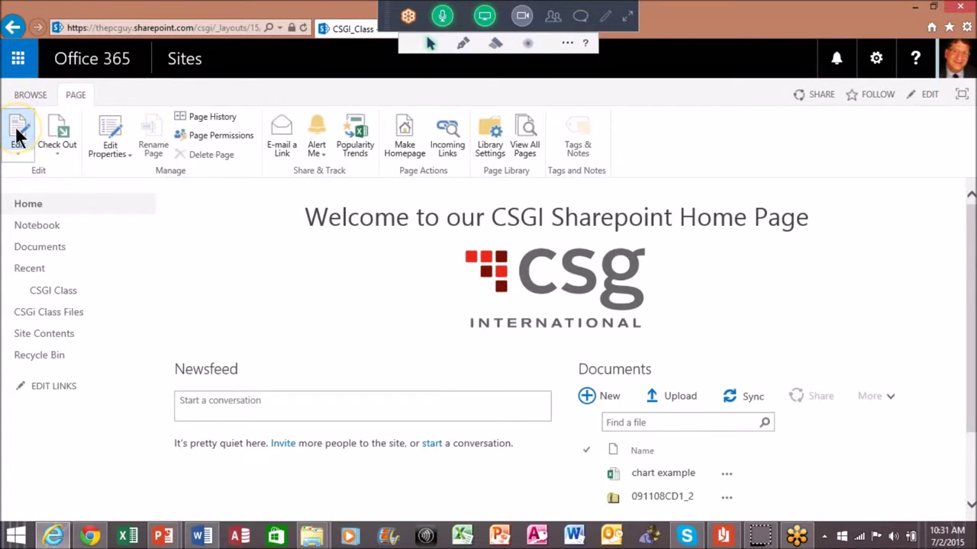
pyautogui.click(18, 138)
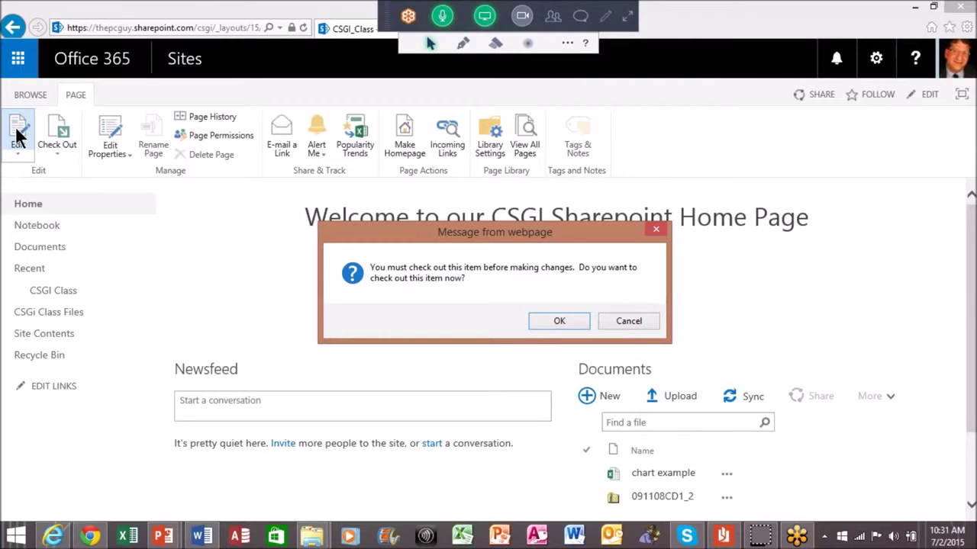
pyautogui.click(559, 322)
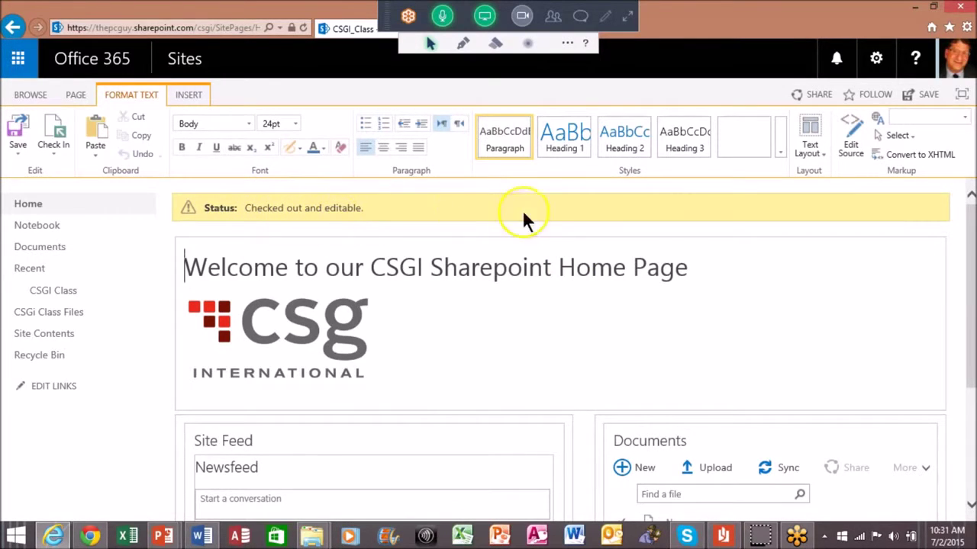
# Centre and bold the "Welcome to our CSGI Sharepoint Home Page" heading and centre the CSG logo beneath it.
pyautogui.moveTo(707, 267); pyautogui.dragTo(170, 259)
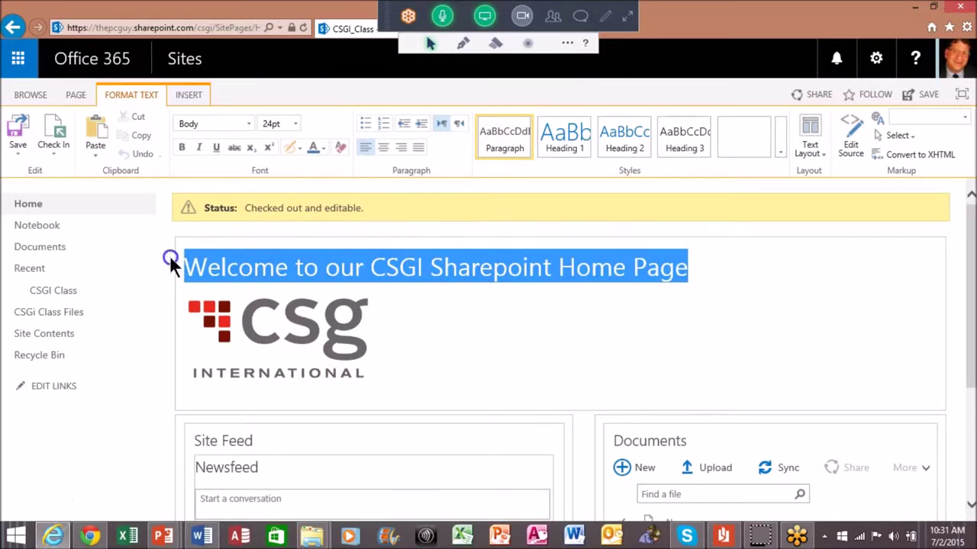
pyautogui.click(384, 146)
pyautogui.click(182, 147)
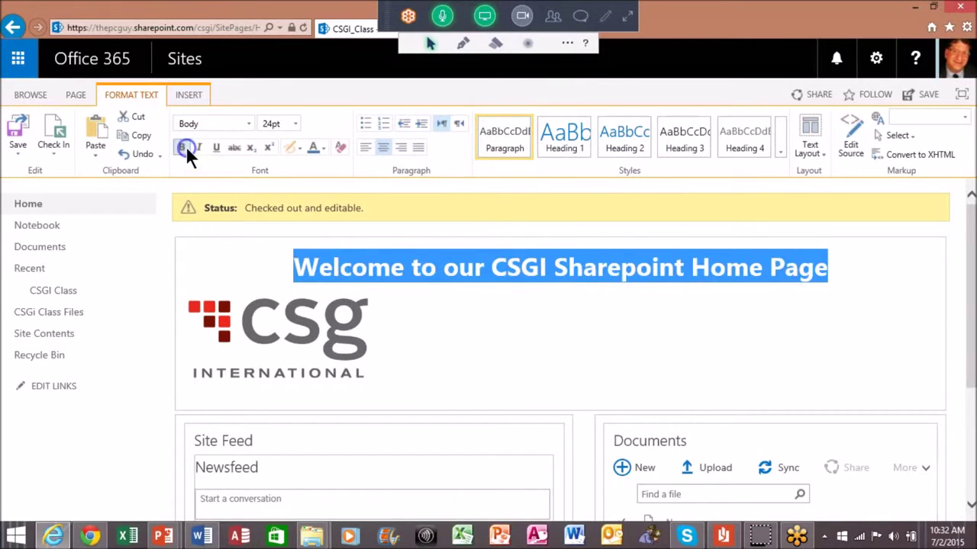
pyautogui.click(336, 319)
pyautogui.click(384, 146)
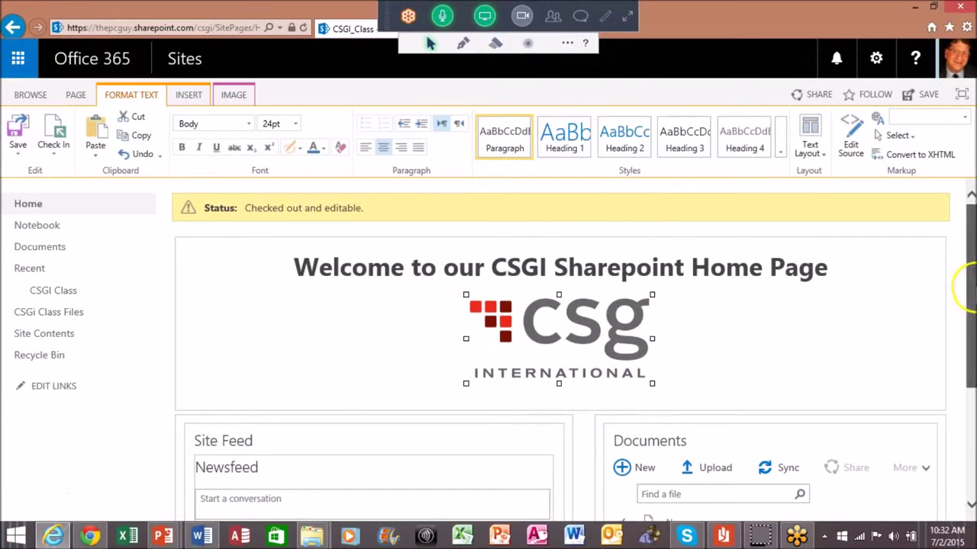
pyautogui.moveTo(966, 283); pyautogui.dragTo(971, 206)
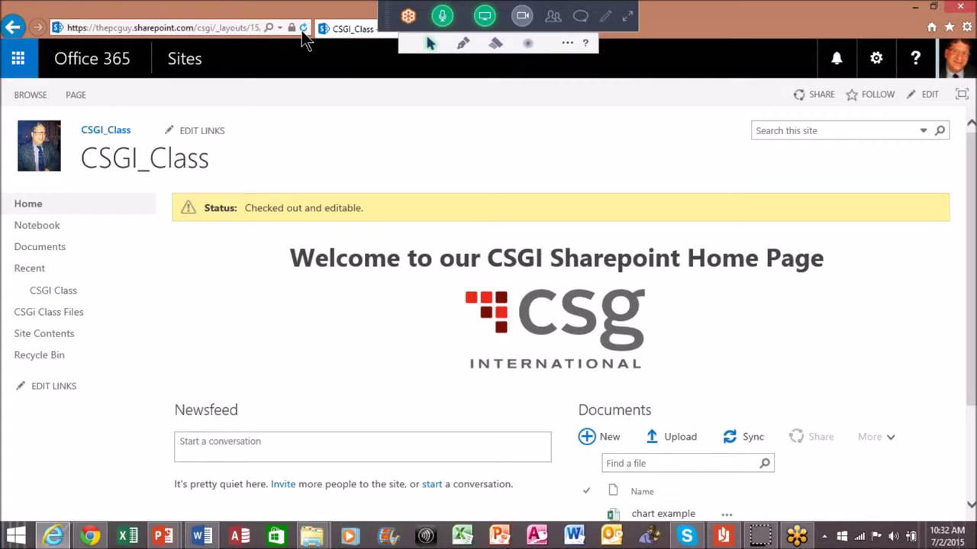
# Refresh the home page and check it in with the comment "Added Logo".
pyautogui.click(303, 31)
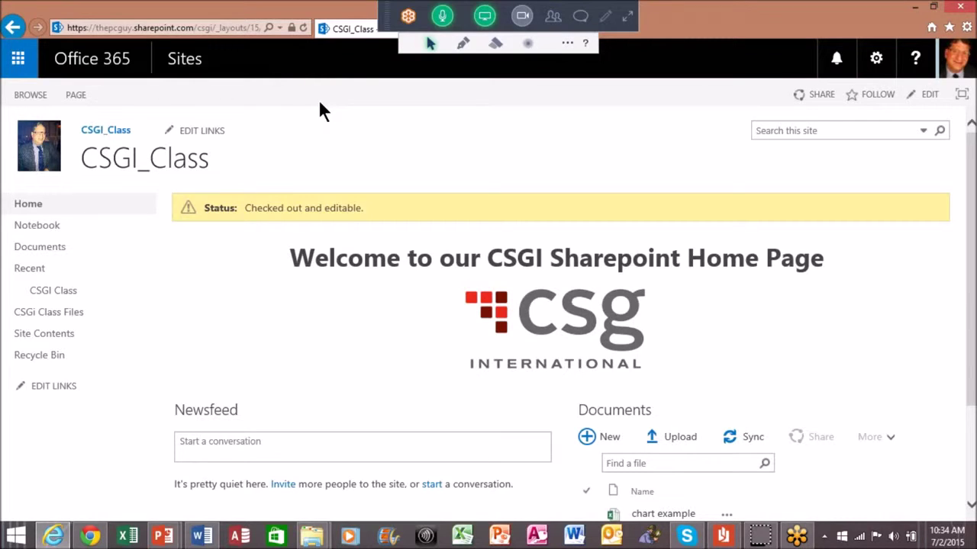
pyautogui.click(375, 64)
pyautogui.click(76, 95)
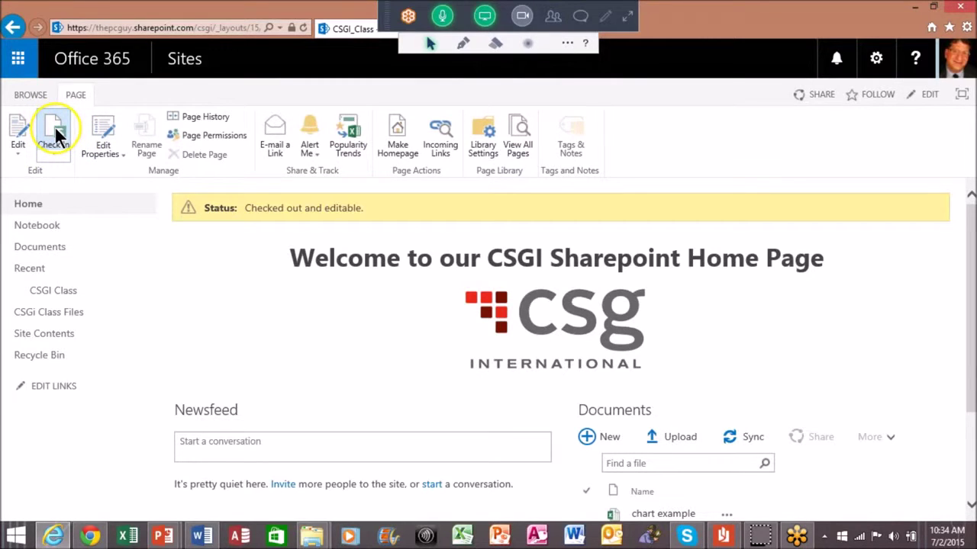
pyautogui.click(54, 129)
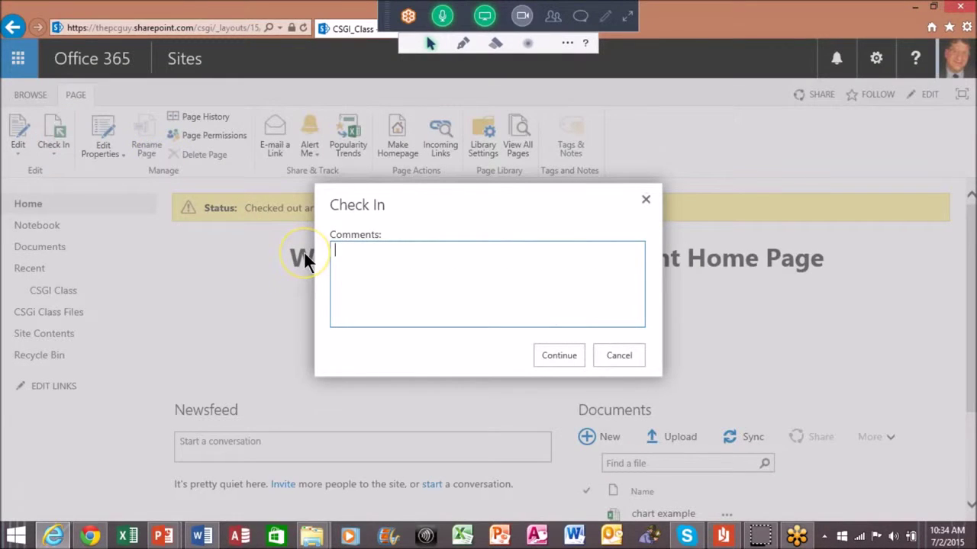
pyautogui.write('Added Logos')
pyautogui.press('BackSpace')
pyautogui.press('BackSpace')
pyautogui.write('o')
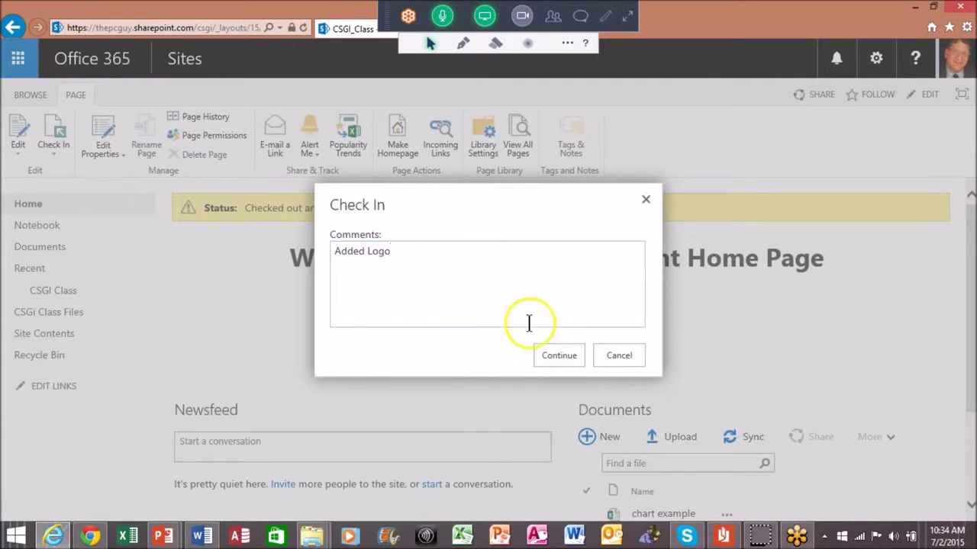
pyautogui.click(555, 355)
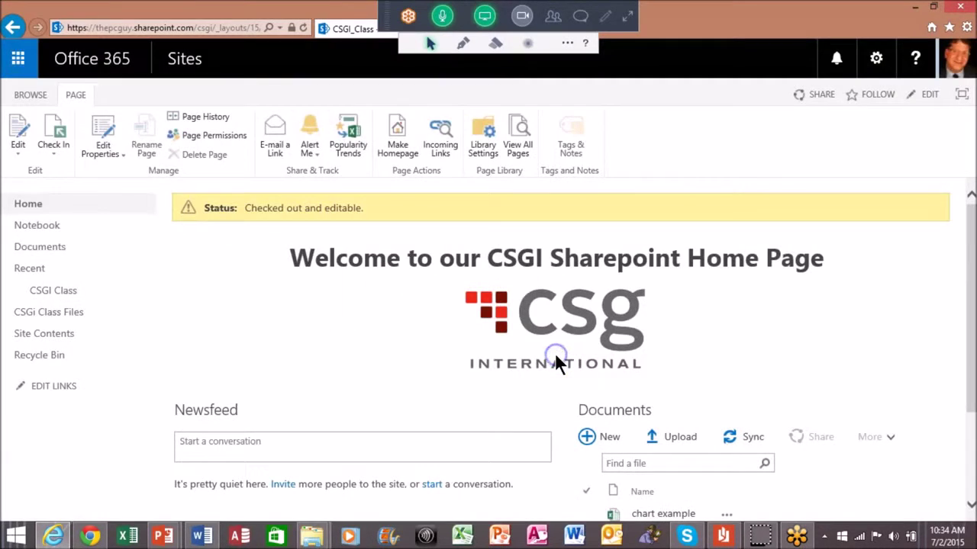